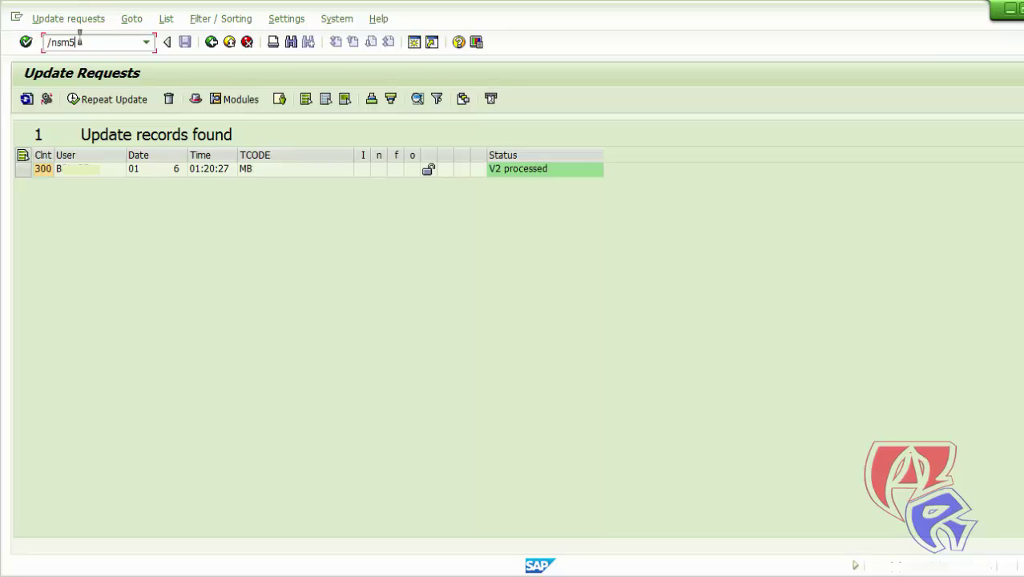
- View the server's work process overview and open the Transport Management System
{"action": "key", "text": "Return"}
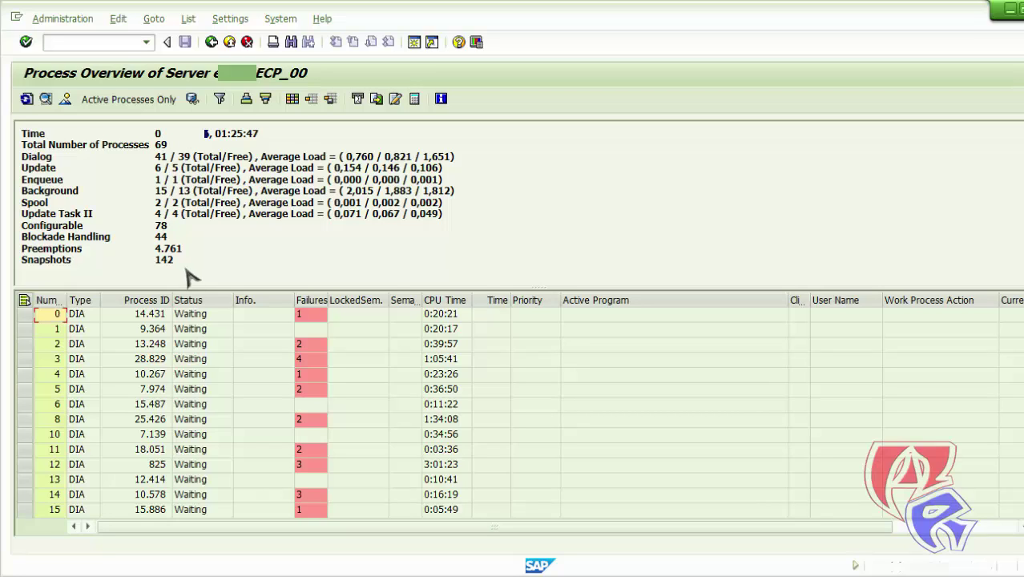
{"action": "left_click", "coordinate": [117, 40]}
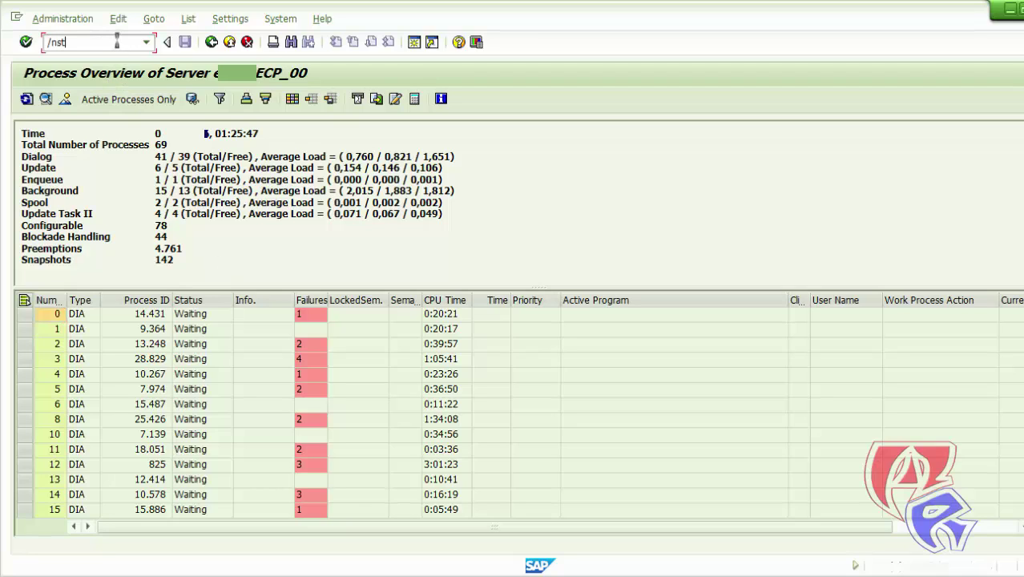
{"action": "key", "text": "Return"}
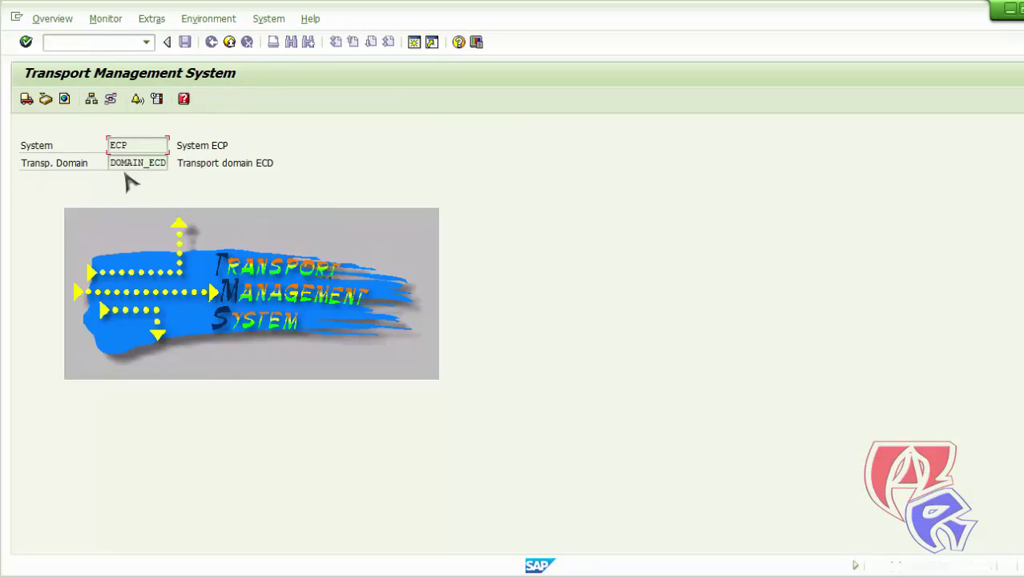
- Check the transport domain's system overview and its transport routes, returning to the Transport Management System start screen
{"action": "left_click", "coordinate": [91, 101]}
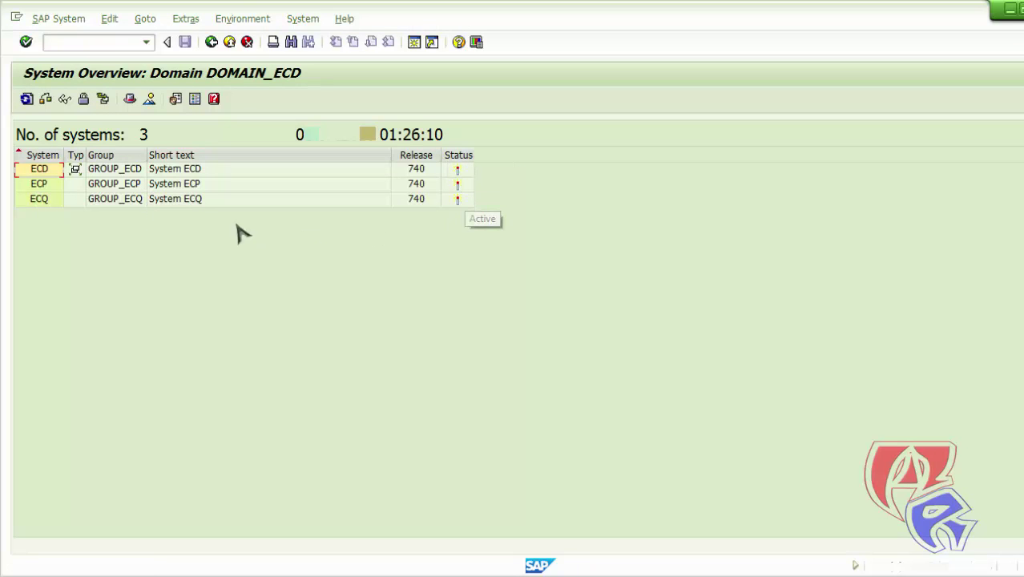
{"action": "left_click", "coordinate": [212, 42]}
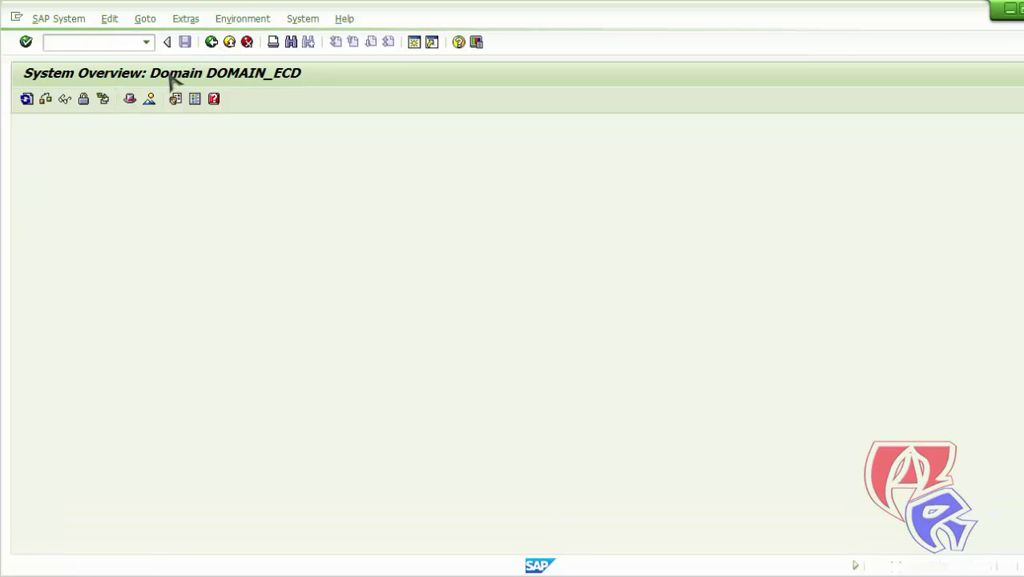
{"action": "left_click", "coordinate": [111, 101]}
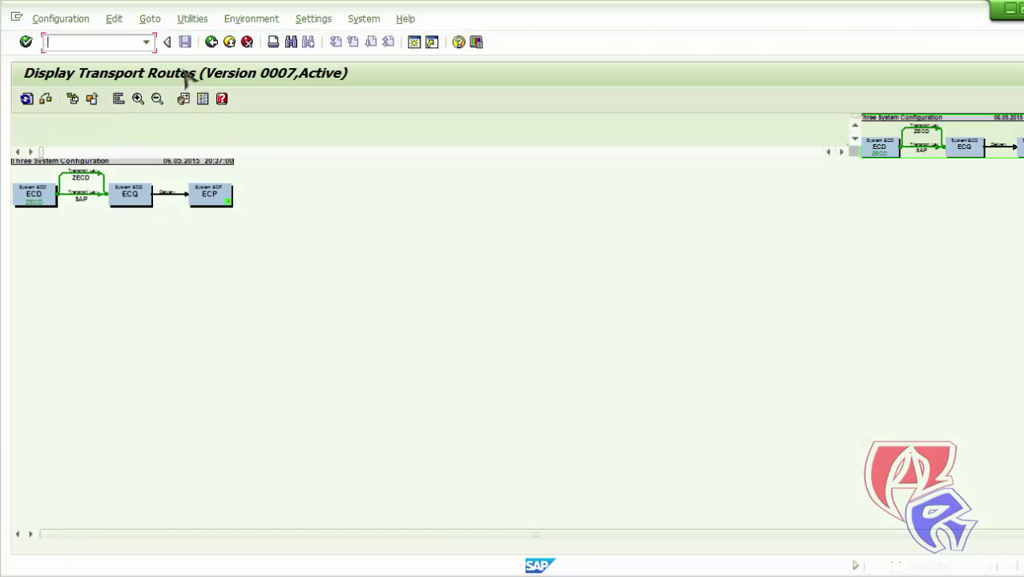
{"action": "left_click", "coordinate": [212, 42]}
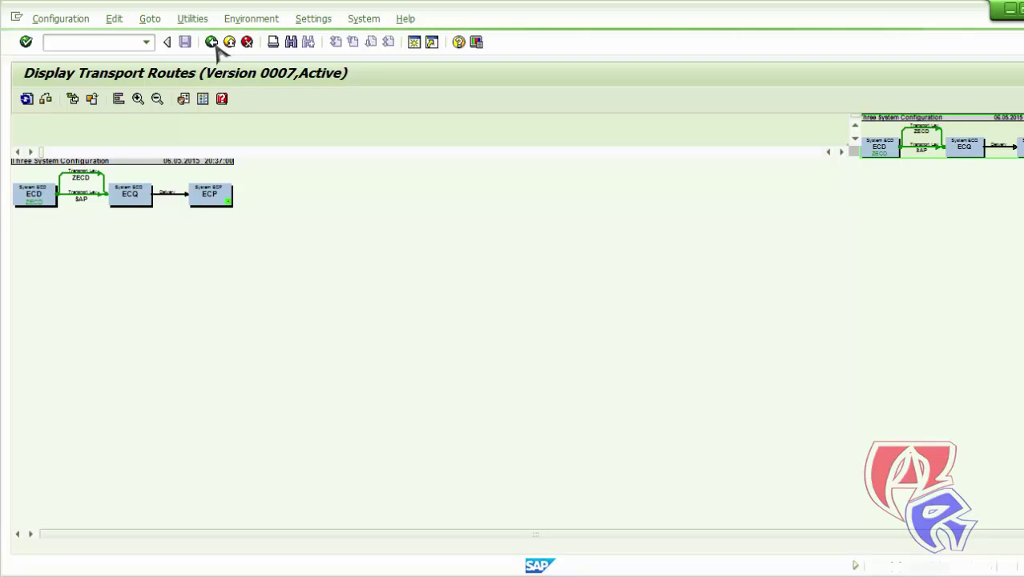
- Check the RFC connections of the transport domain and open the list of application servers
{"action": "left_click", "coordinate": [106, 19]}
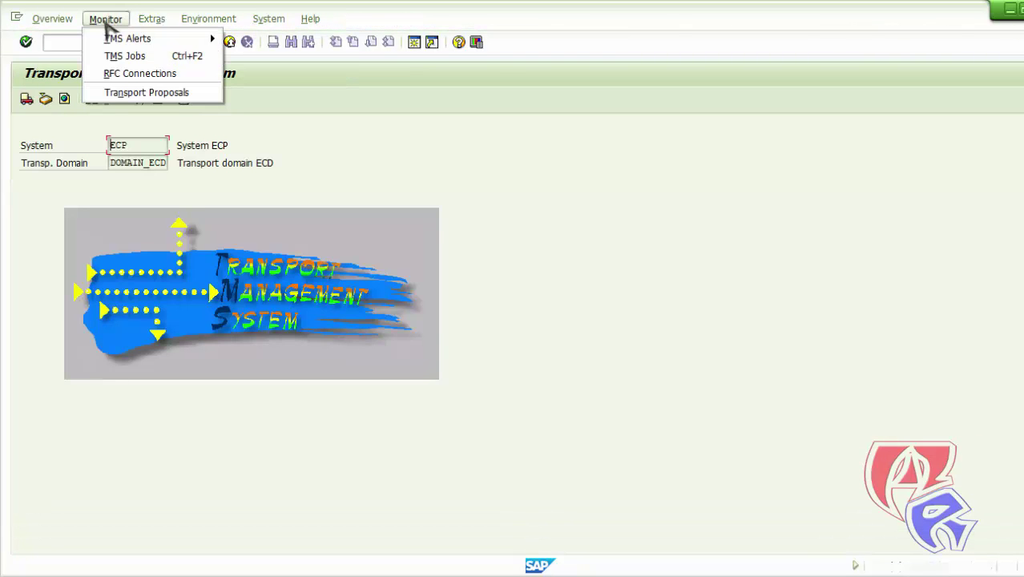
{"action": "left_click", "coordinate": [128, 82]}
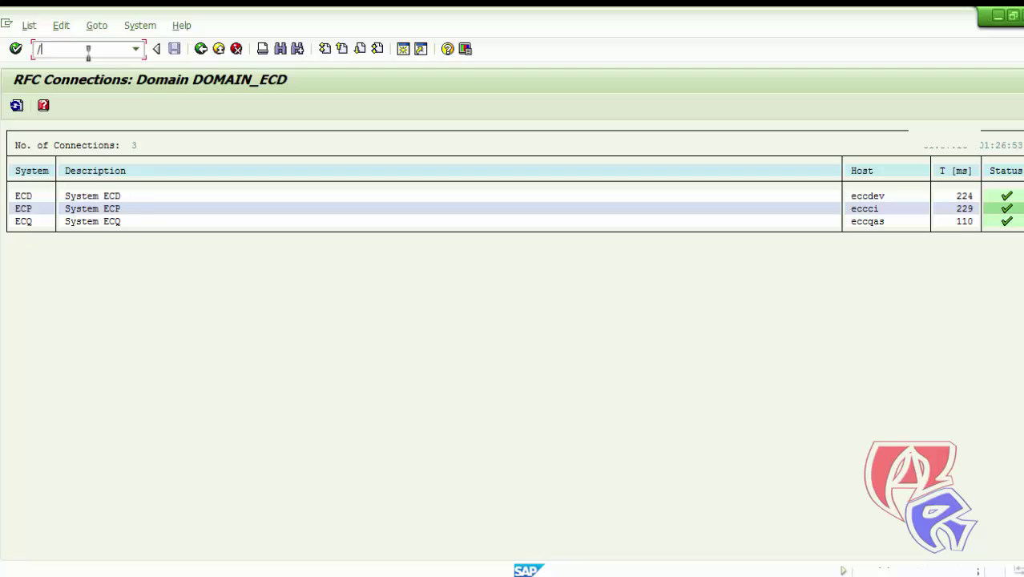
{"action": "key", "text": "Return"}
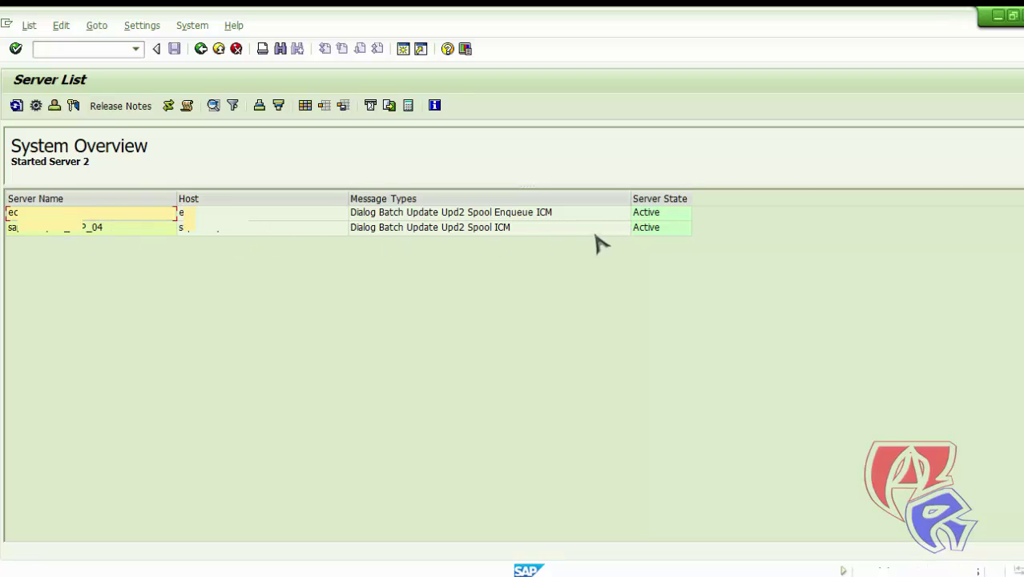
- Open transaction SOST and check the error and sent totals of the SAPconnect send requests
{"action": "left_click", "coordinate": [76, 49]}
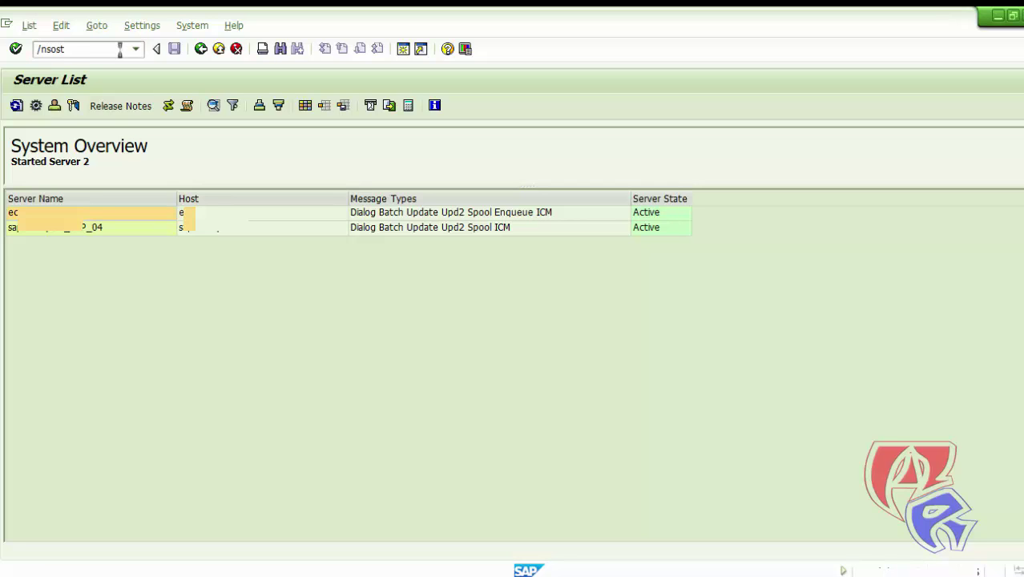
{"action": "key", "text": "Return"}
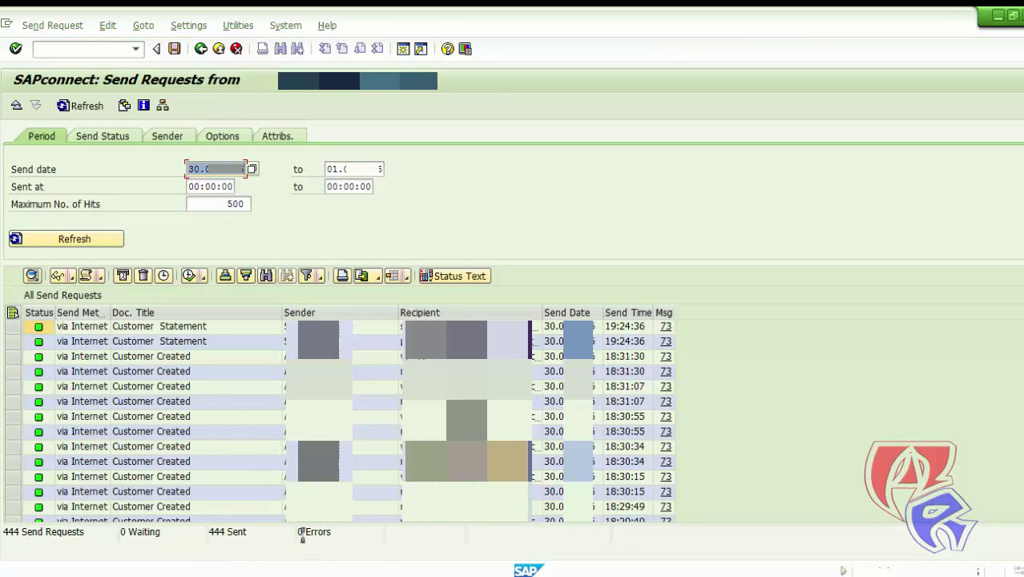
{"action": "double_click", "coordinate": [318, 532]}
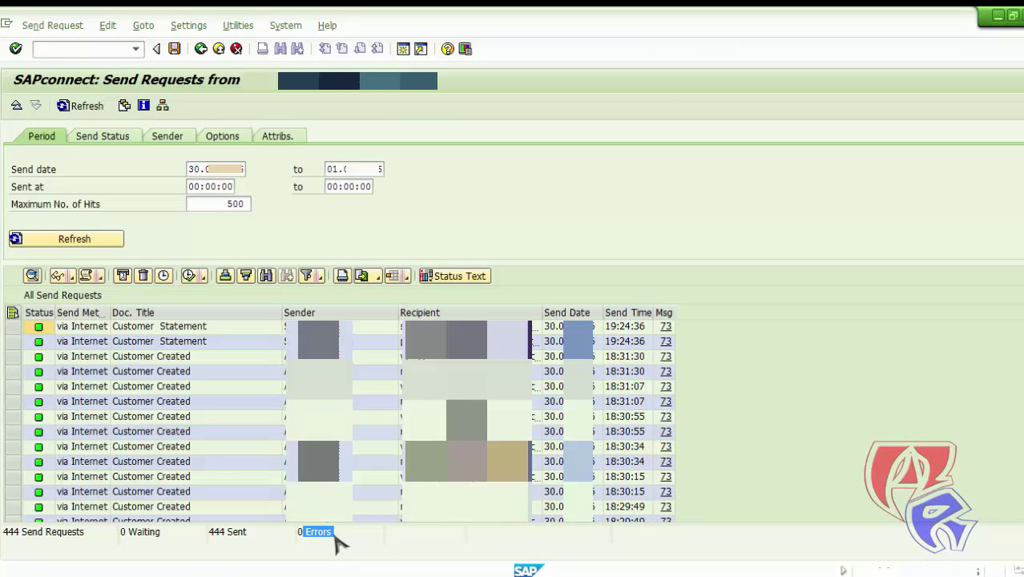
{"action": "left_click", "coordinate": [335, 538]}
{"action": "double_click", "coordinate": [218, 533]}
{"action": "left_click", "coordinate": [260, 536]}
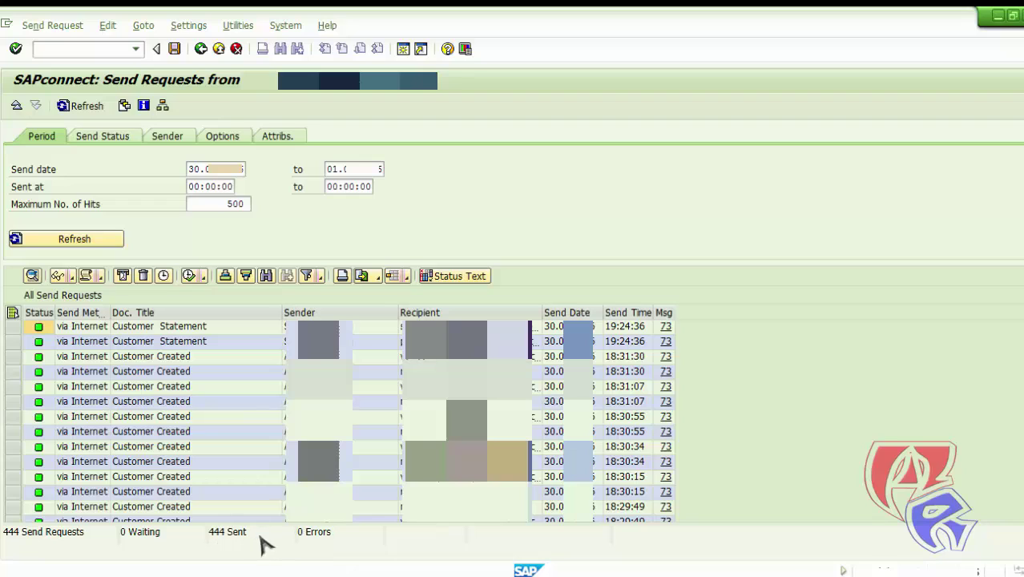
- Open the System Trace with transaction ST01 to check the trace status
{"action": "left_click", "coordinate": [76, 48]}
{"action": "type", "text": "/nst01"}
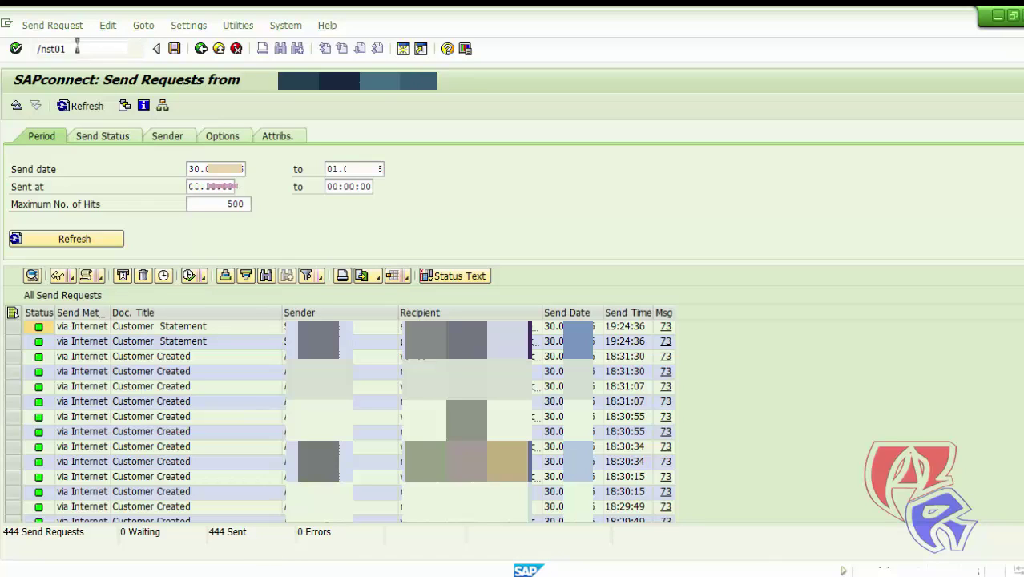
{"action": "key", "text": "Return"}
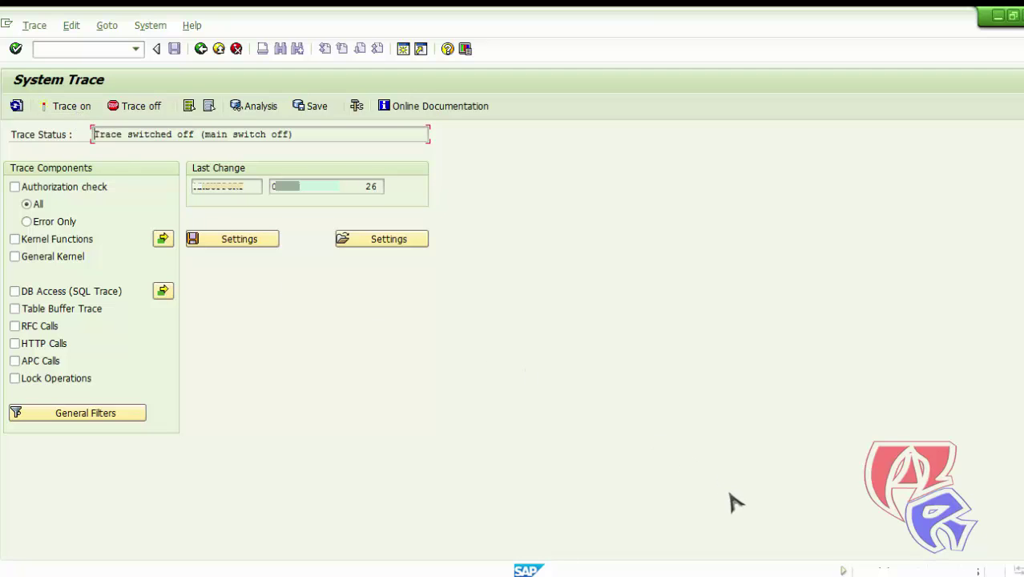
- Open the administrative database operation logs with transaction DB24 and display the entries for system ECP
{"action": "left_click", "coordinate": [90, 49]}
{"action": "type", "text": "/ndb24"}
{"action": "key", "text": "Return"}
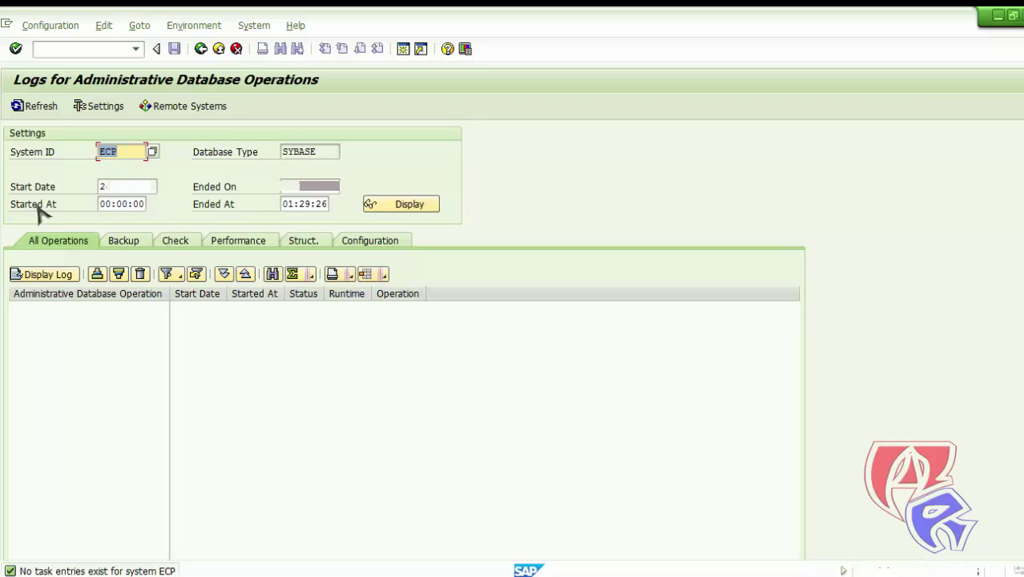
{"action": "left_click", "coordinate": [407, 210]}
- Open transaction DBACOCKPIT and review the database dashboard, including connections, lock manager and space usage
{"action": "left_click", "coordinate": [75, 49]}
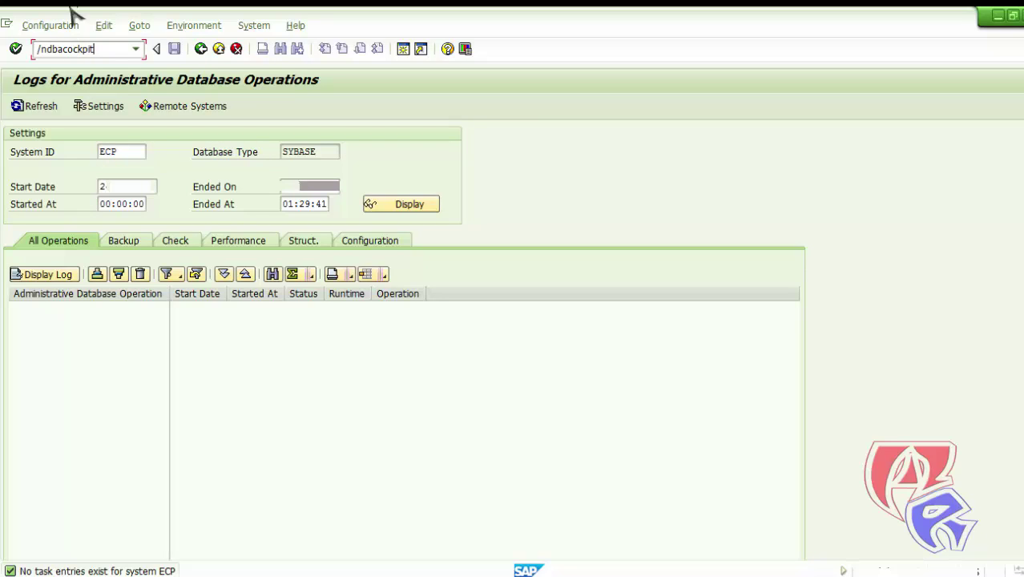
{"action": "left_click", "coordinate": [16, 49]}
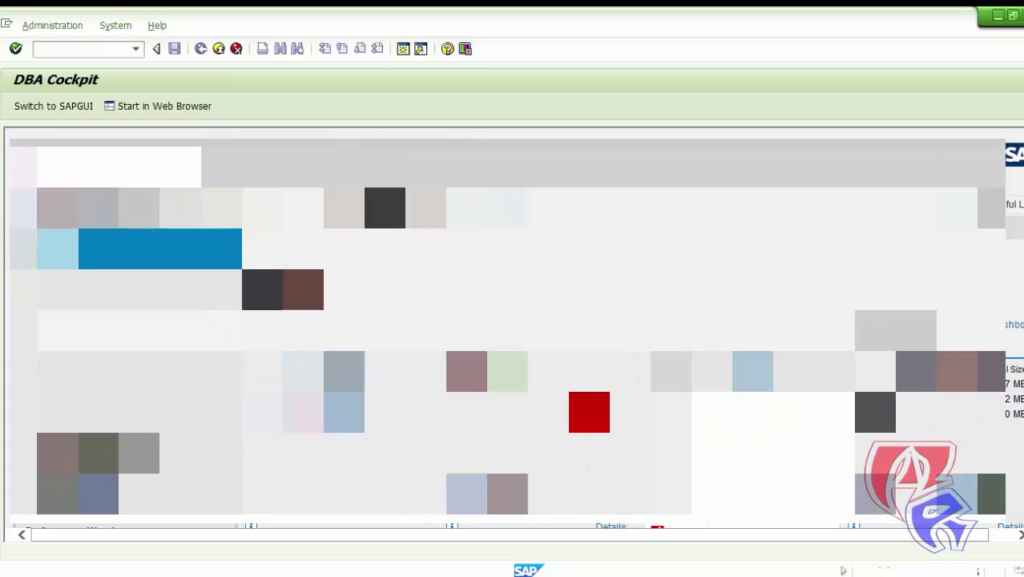
{"action": "scroll", "coordinate": [513, 329], "scroll_direction": "down", "scroll_amount": 5}
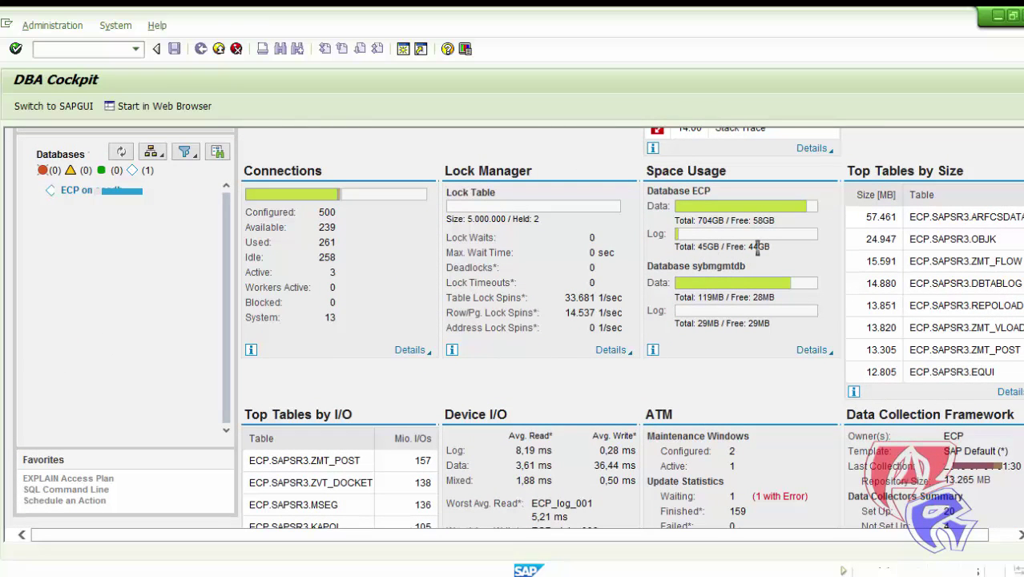
{"action": "scroll", "coordinate": [929, 224], "scroll_direction": "up", "scroll_amount": 1}
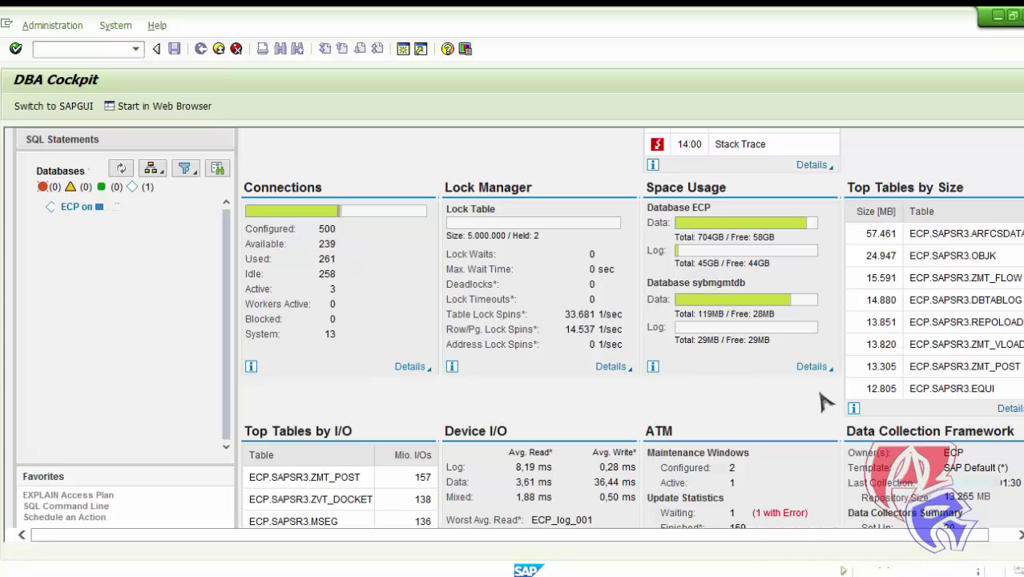
{"action": "scroll", "coordinate": [825, 400], "scroll_direction": "down", "scroll_amount": 5}
{"action": "scroll", "coordinate": [265, 251], "scroll_direction": "up", "scroll_amount": 6}
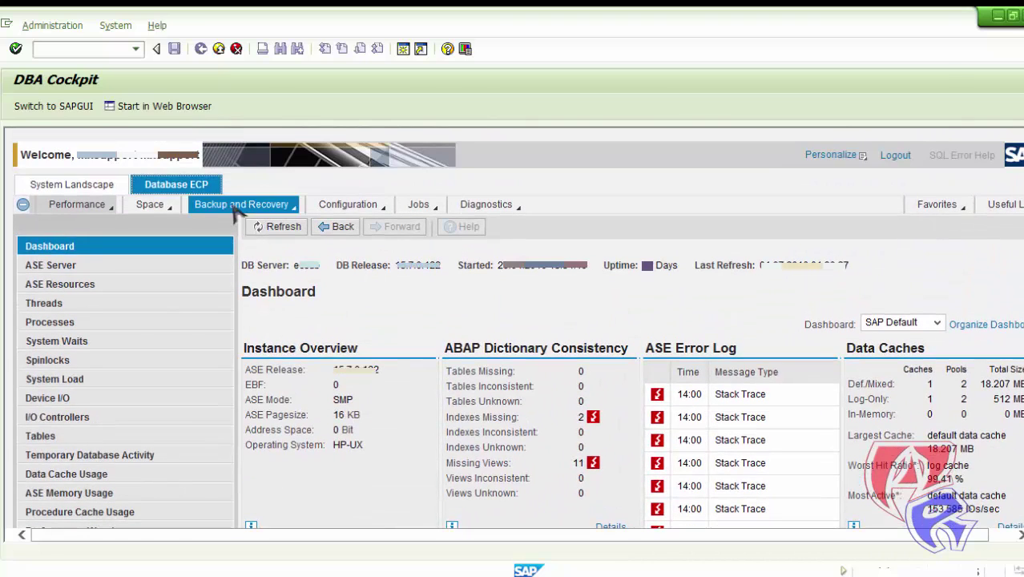
- Open the Database Dump History for database ECP in the DBA Cockpit
{"action": "left_click", "coordinate": [280, 207]}
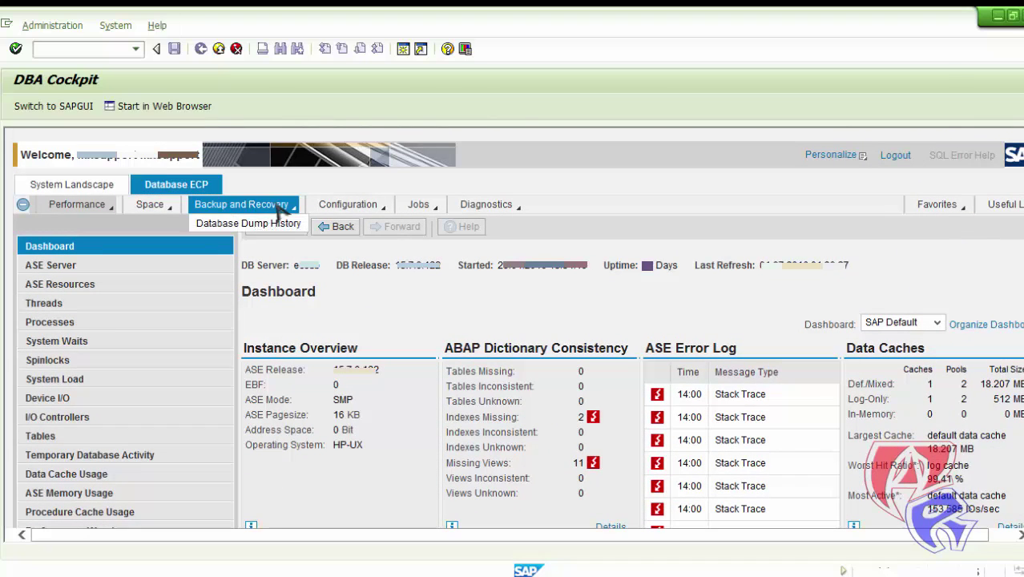
{"action": "left_click", "coordinate": [228, 224]}
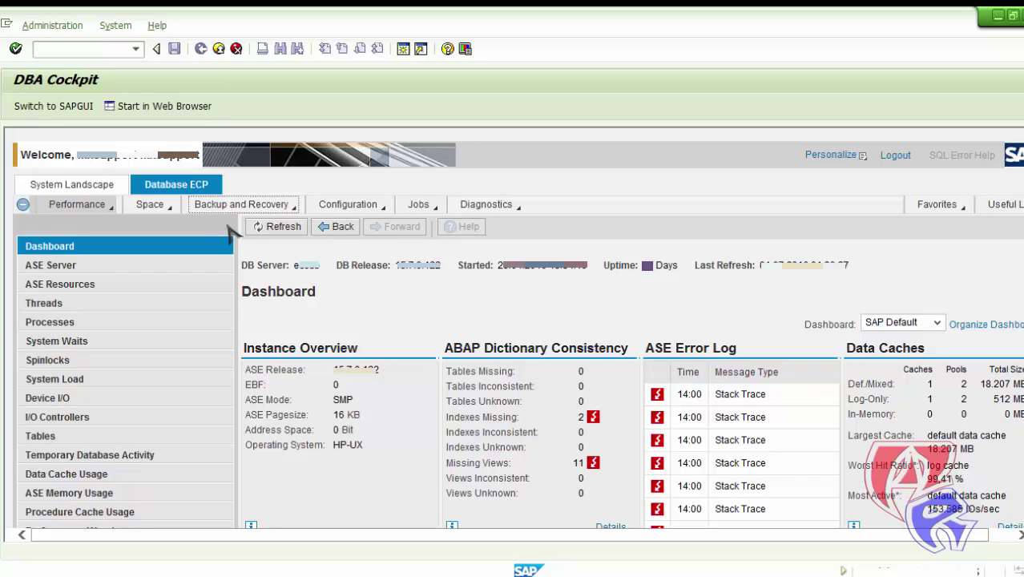
{"action": "left_click", "coordinate": [238, 211]}
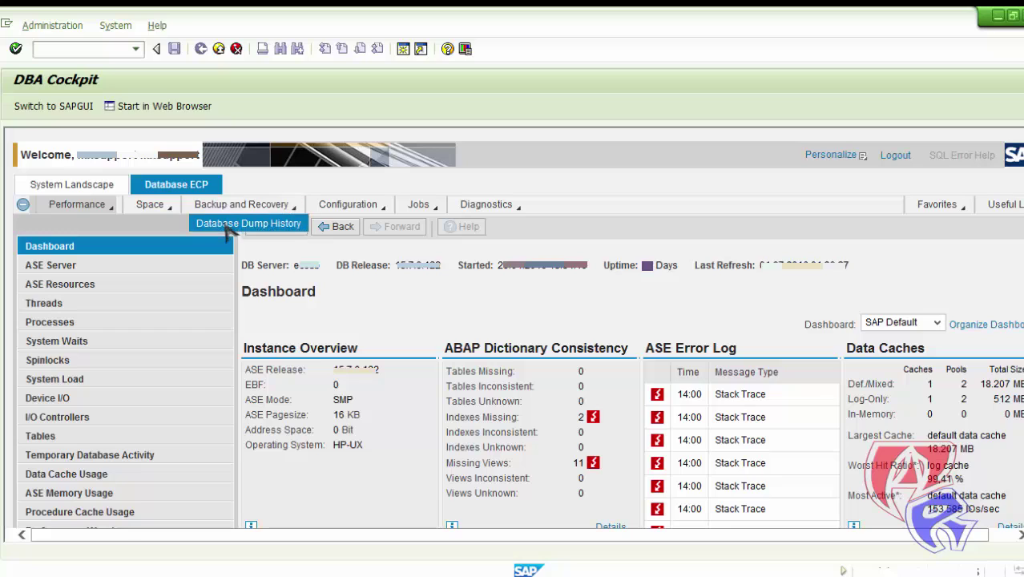
{"action": "left_click", "coordinate": [227, 227]}
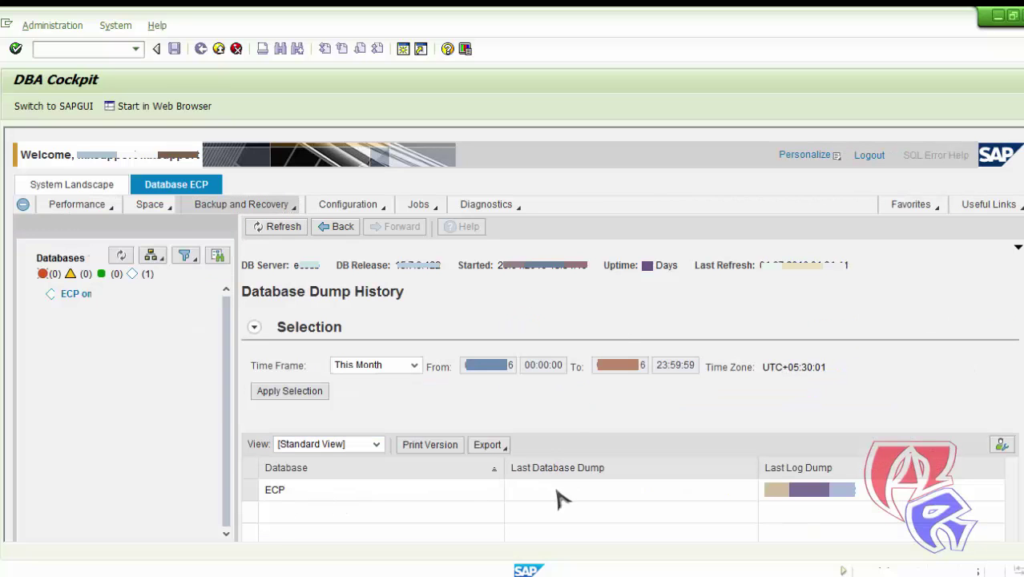
- Set the dump history time frame to Yesterday and apply the selection
{"action": "left_click", "coordinate": [415, 366]}
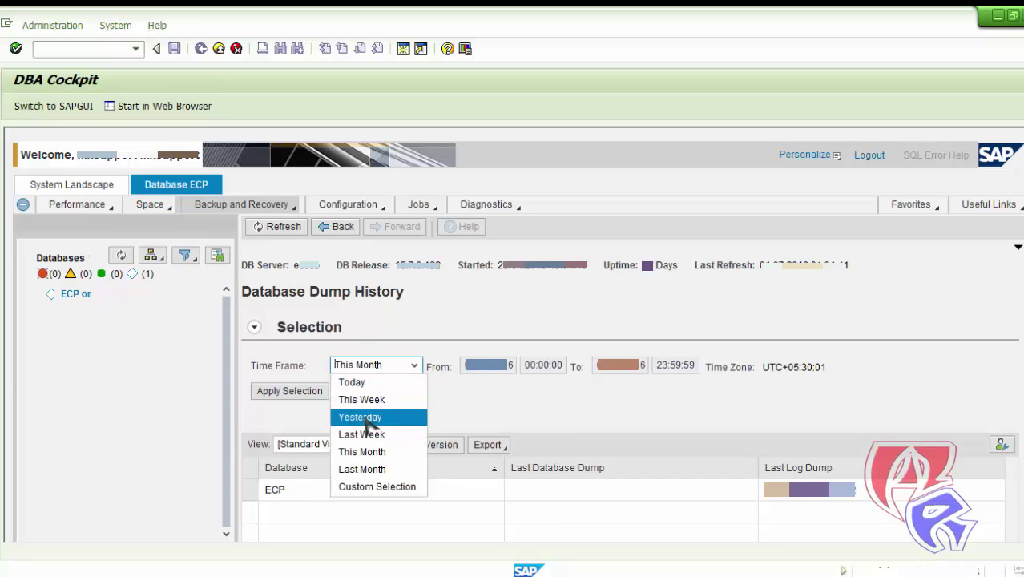
{"action": "left_click", "coordinate": [363, 418]}
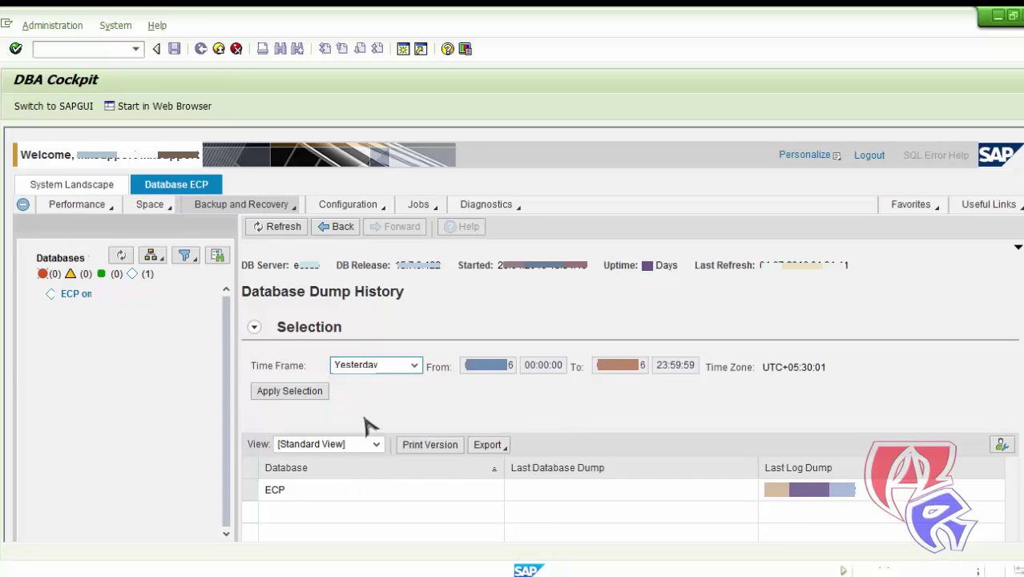
{"action": "left_click", "coordinate": [292, 396]}
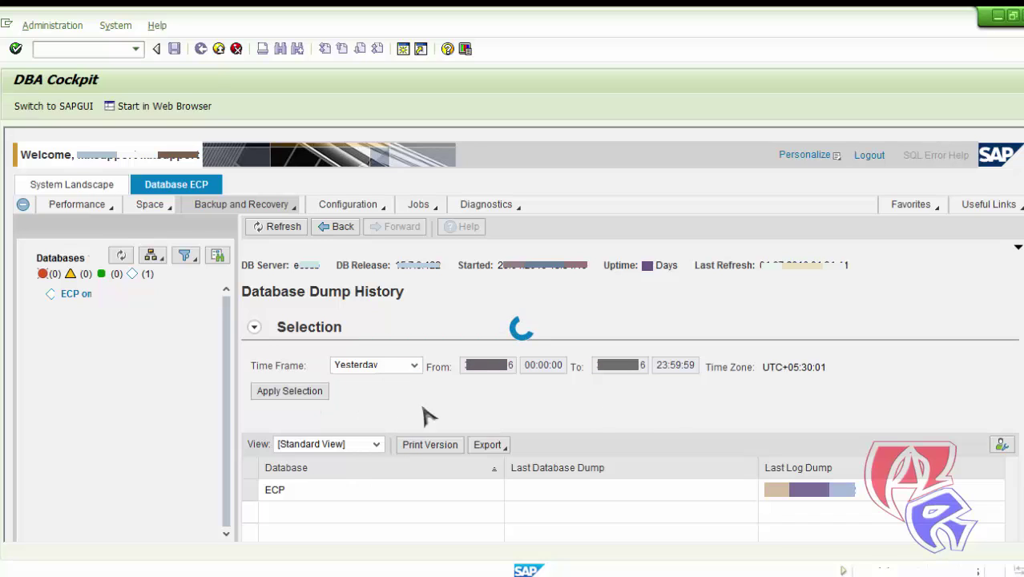